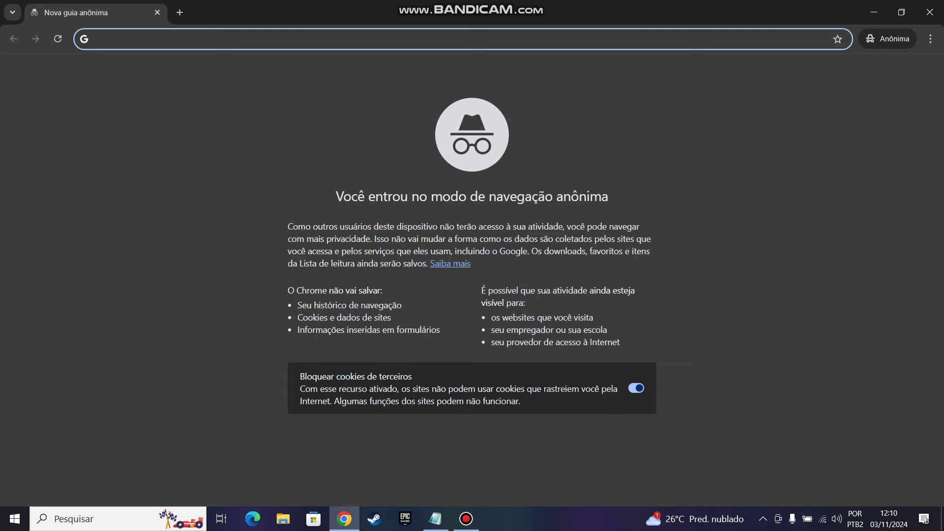
text(https://github.com/hydralauncher/hydra/releases)
key(Return)
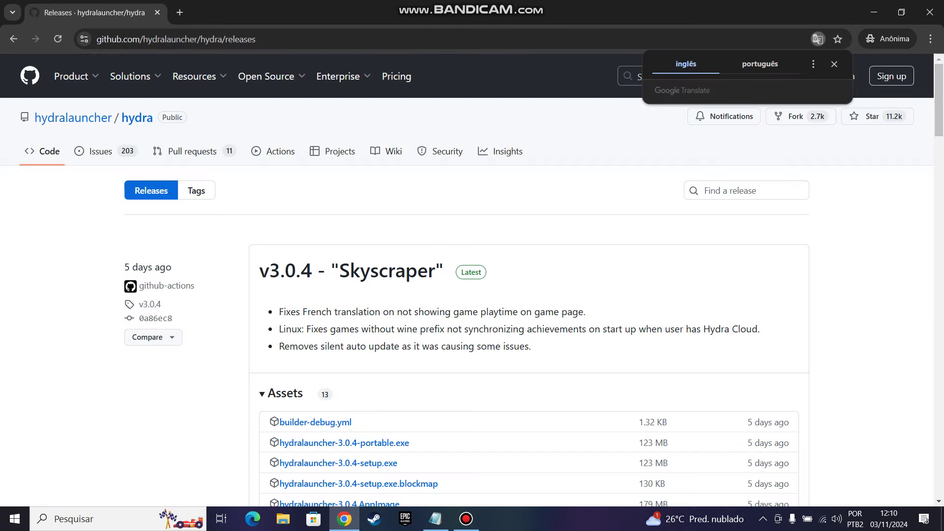
click(833, 64)
Download hydralauncher-3.0.4-setup.exe from the v3.0.4 assets into the desktop's Hydra Launcher folder, replacing the existing file.
scroll(834, 148, down, 3)
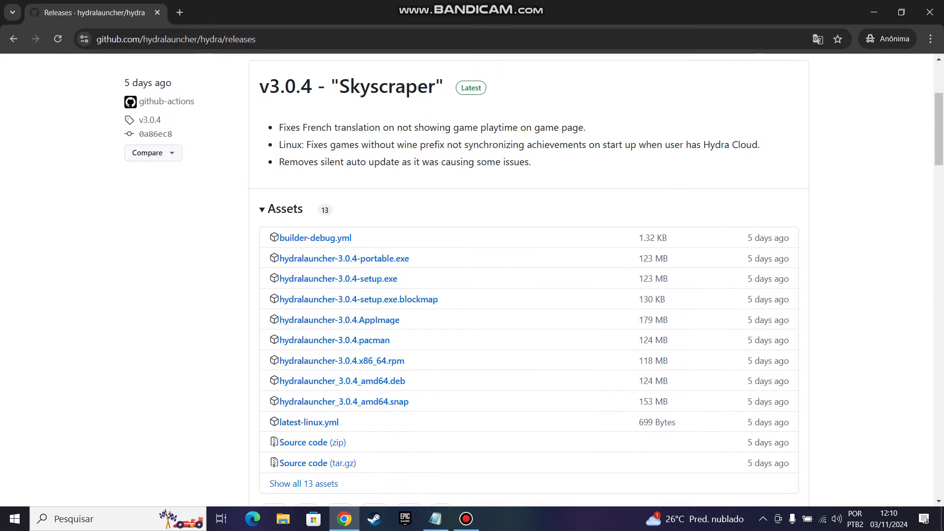
scroll(528, 276, down, 1)
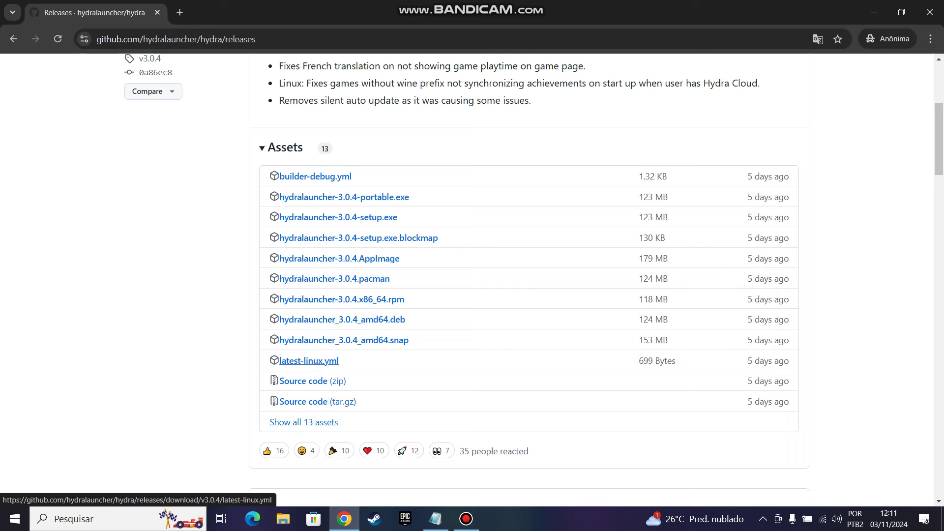
scroll(309, 360, up, 5)
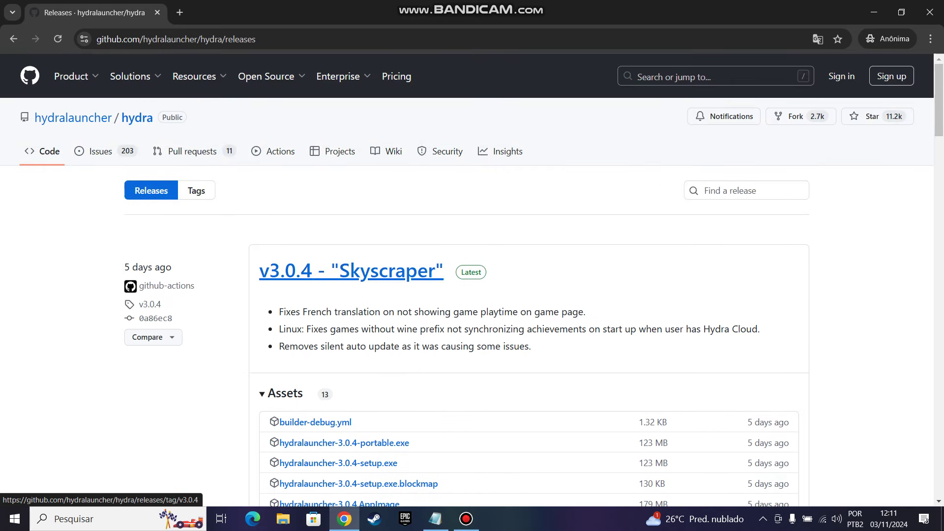
scroll(358, 256, down, 5)
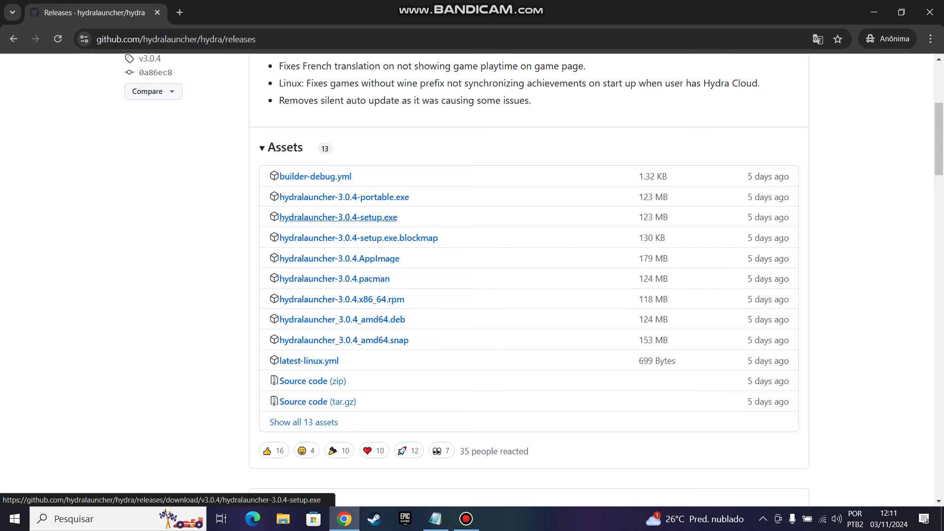
click(338, 216)
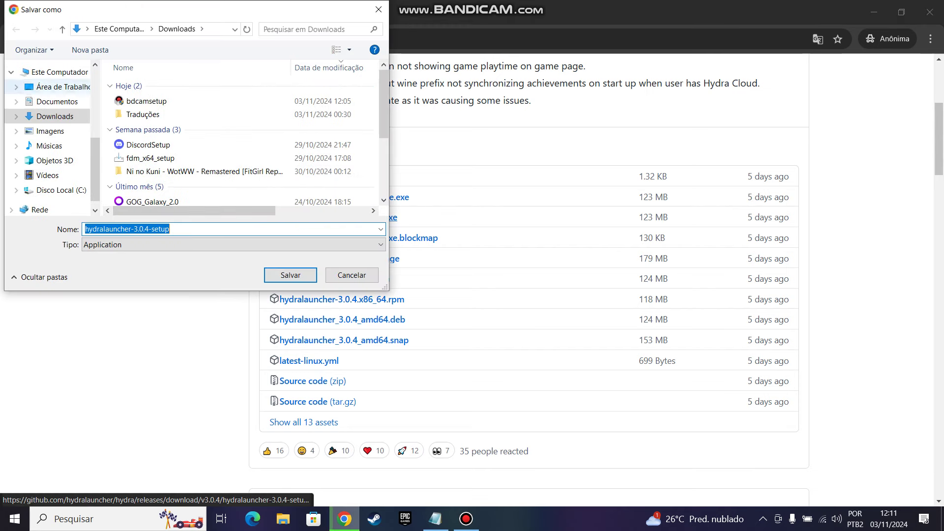
click(64, 87)
double_click(142, 98)
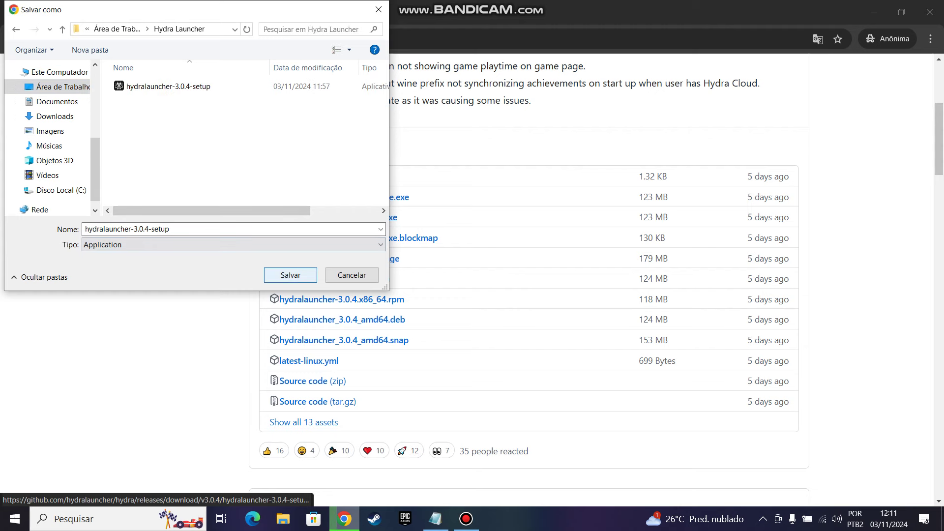
key(Return)
key(Return)
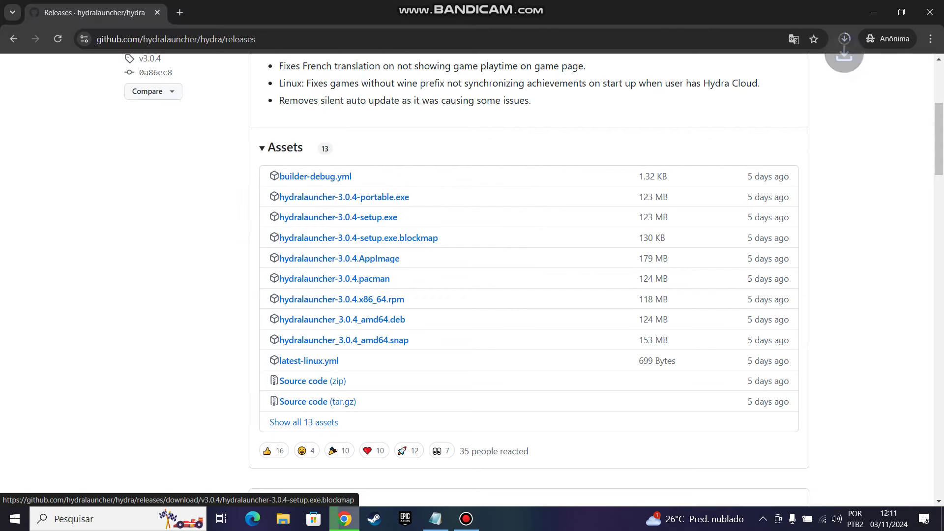
Switch to File Explorer and open the Hydra Launcher folder on the desktop.
key(super+e)
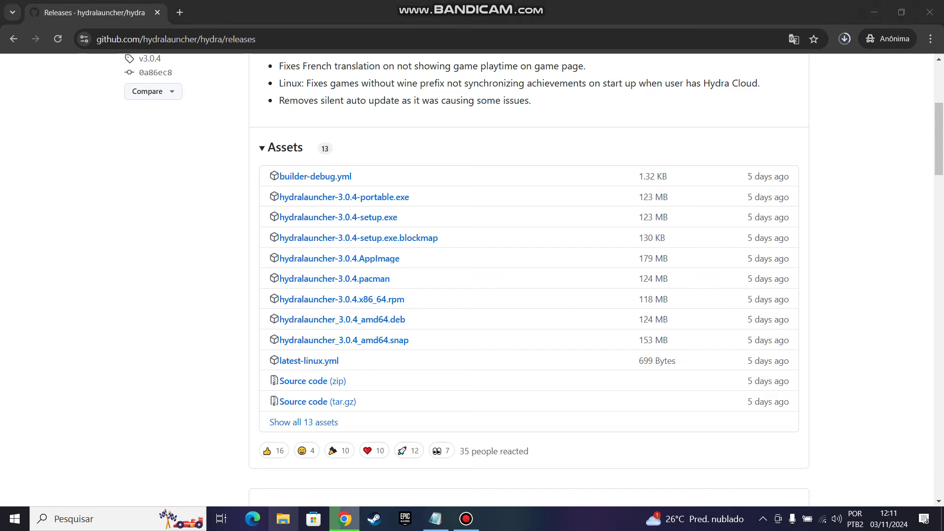
click(74, 107)
double_click(187, 114)
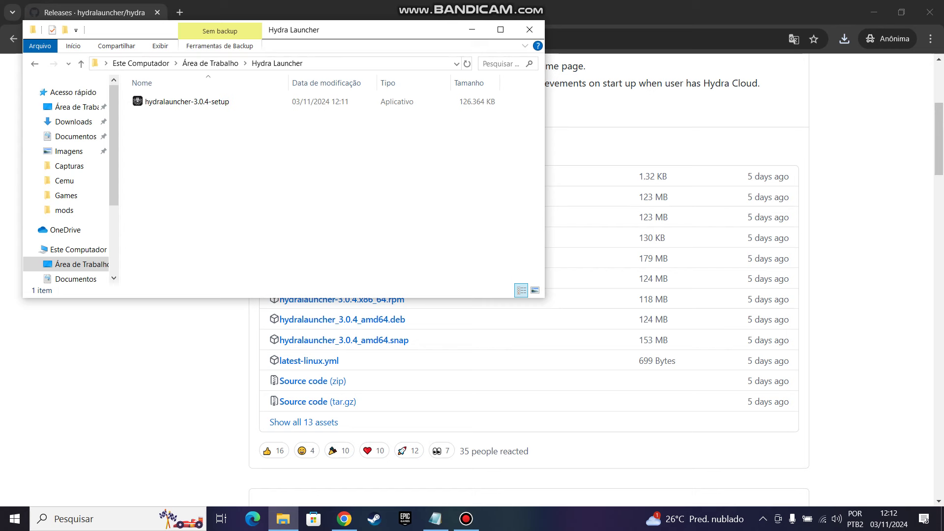
Run hydralauncher-3.0.4-setup despite the SmartScreen block, and cancel the installer at the installation option page.
double_click(187, 101)
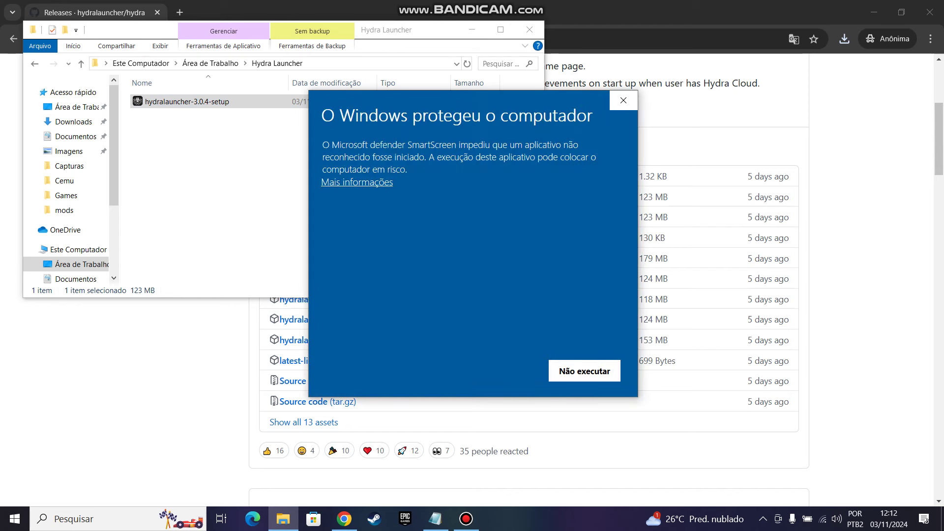
click(357, 182)
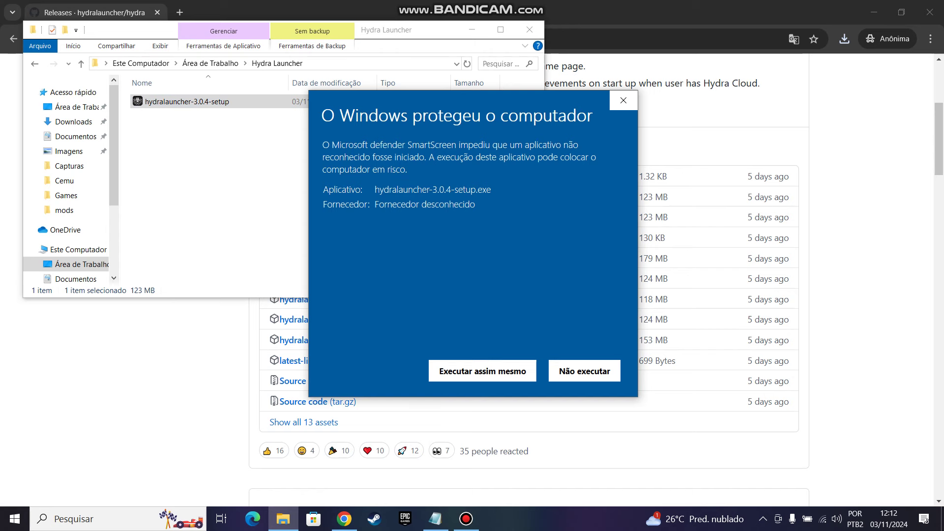
click(483, 371)
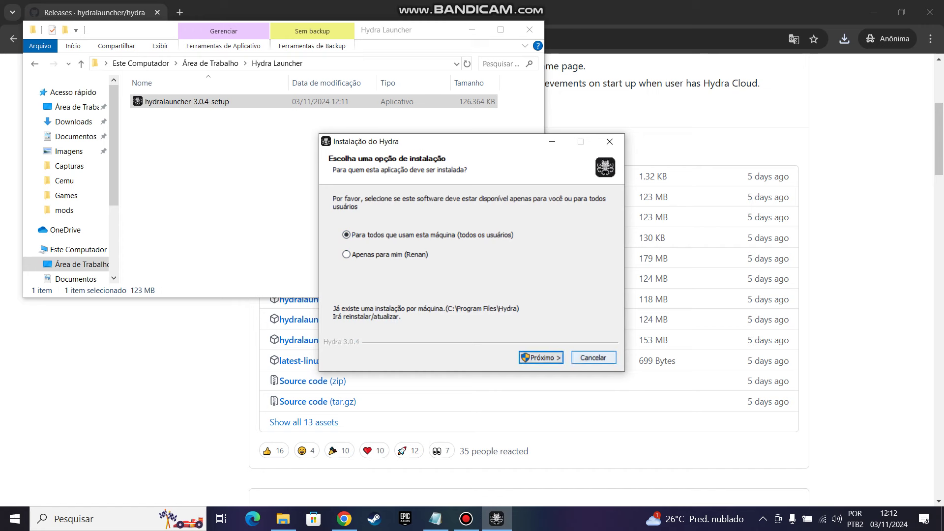
click(593, 358)
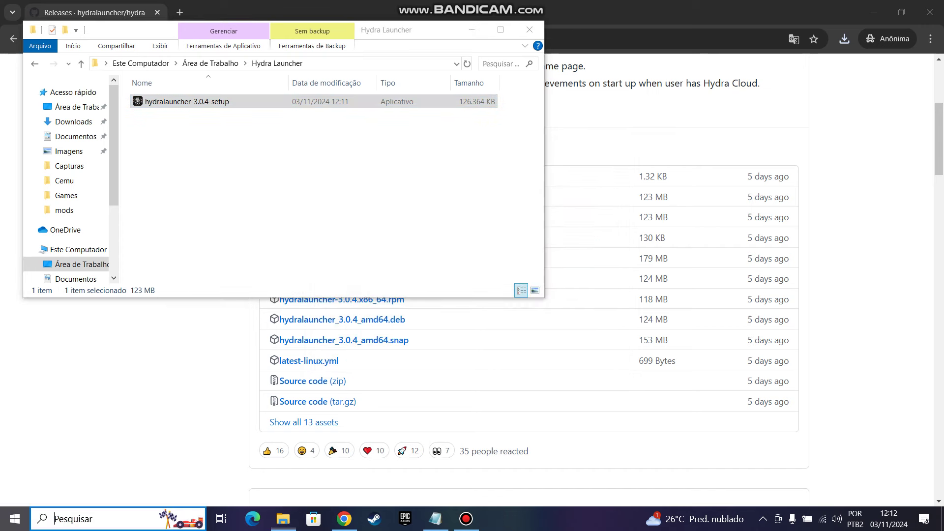
Launch the installed Hydra app by searching Windows for "hy", and maximize its window.
key(super)
text(hy)
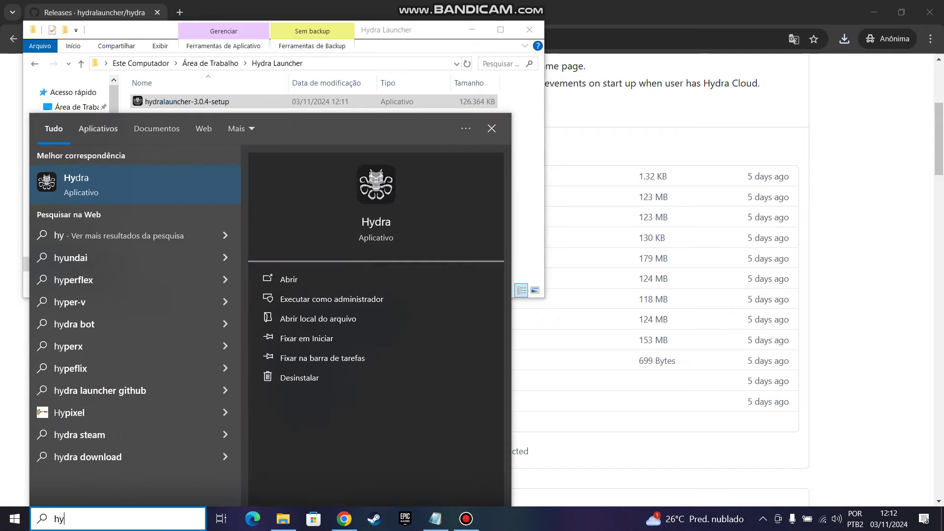
key(Return)
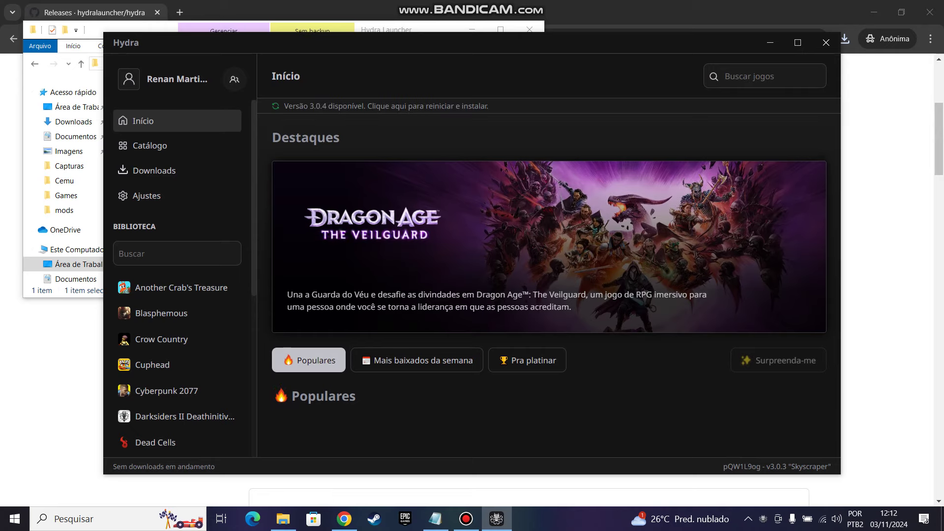
click(798, 42)
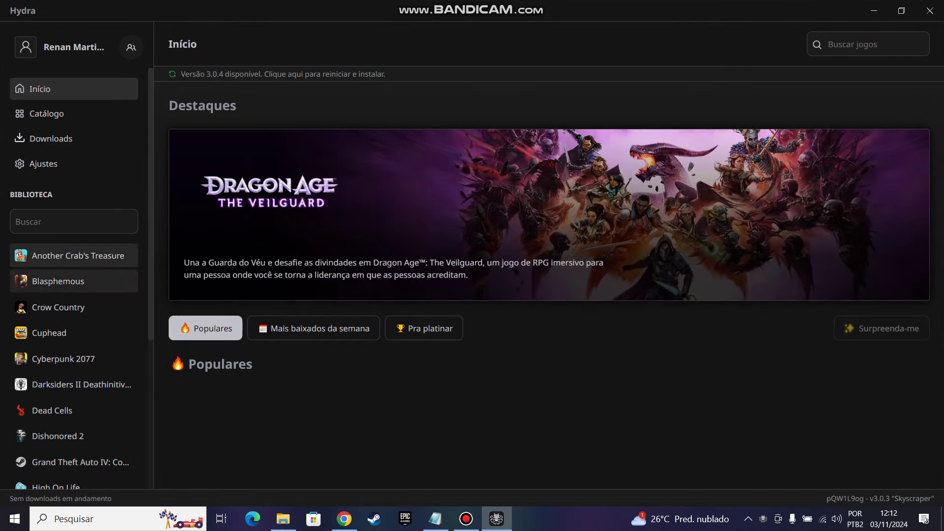
Browse the game catalog and open the DRAGON BALL: Sparking! ZERO page.
click(46, 114)
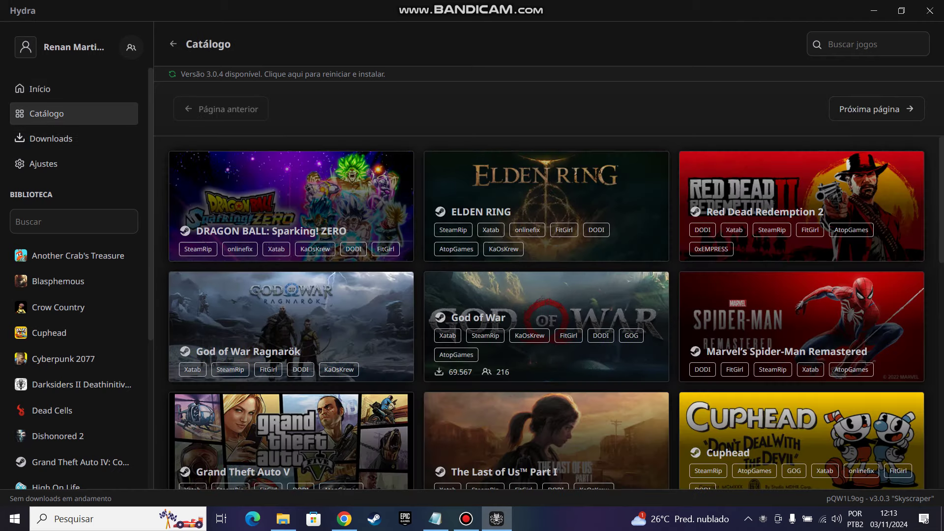
scroll(556, 313, down, 6)
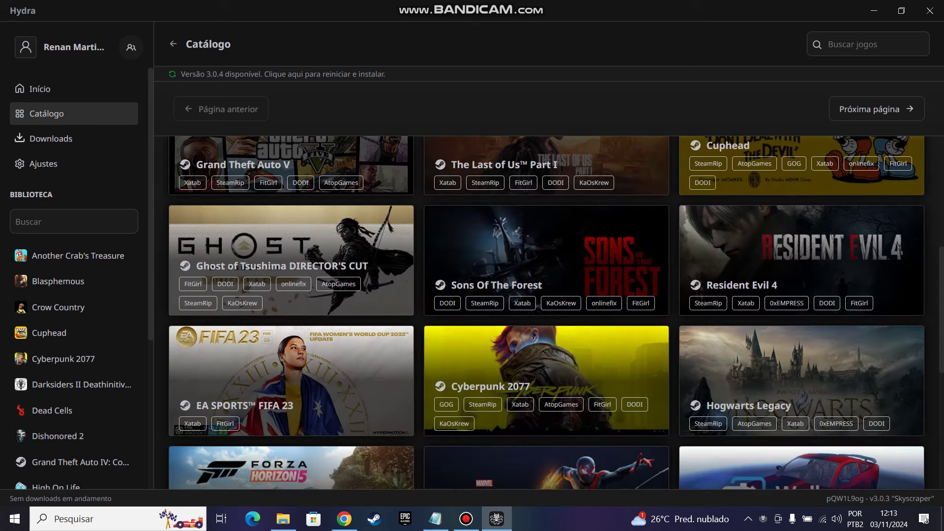
scroll(556, 312, up, 6)
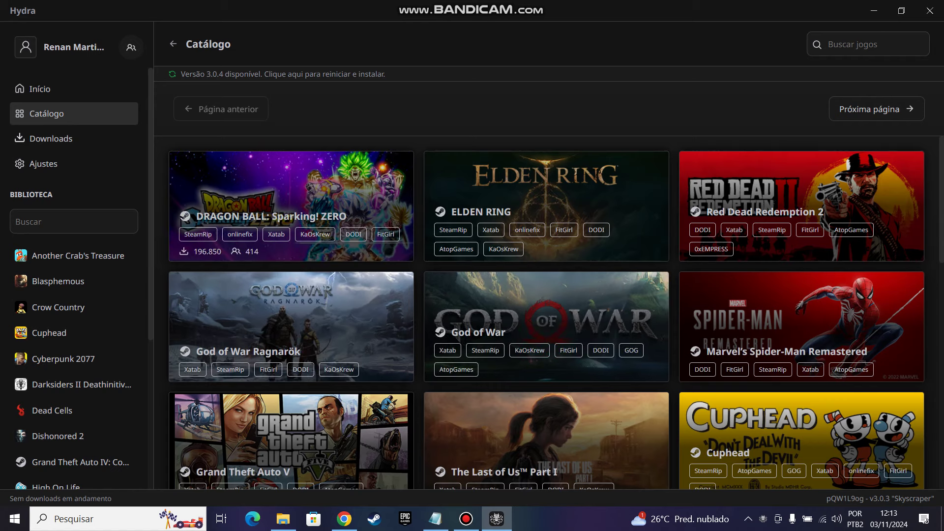
click(290, 197)
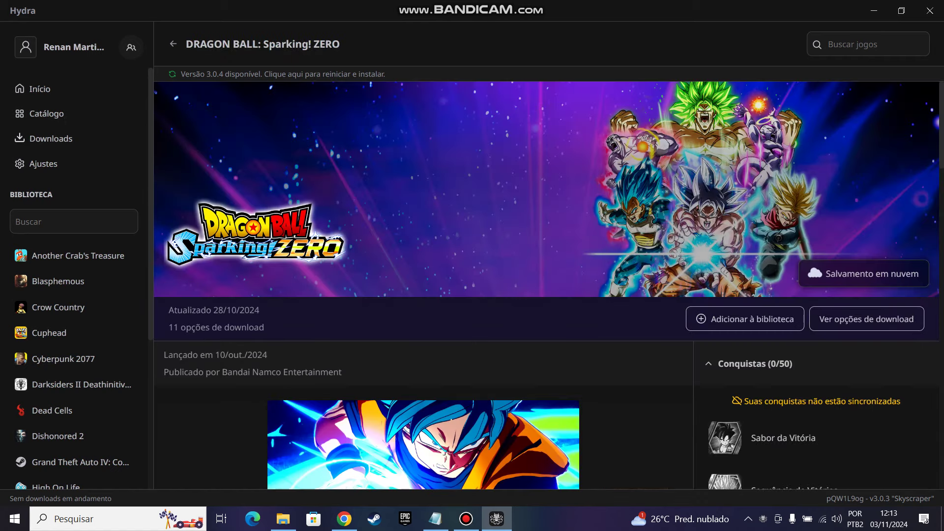
Examine the game page's screenshots, description, achievements, statistics, completion times and system requirements.
scroll(546, 285, down, 5)
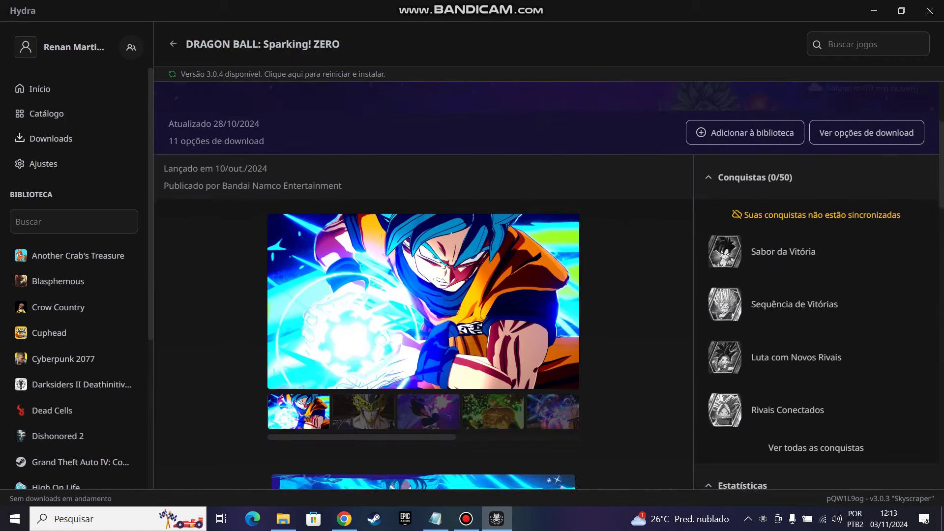
scroll(546, 285, up, 5)
scroll(545, 285, down, 8)
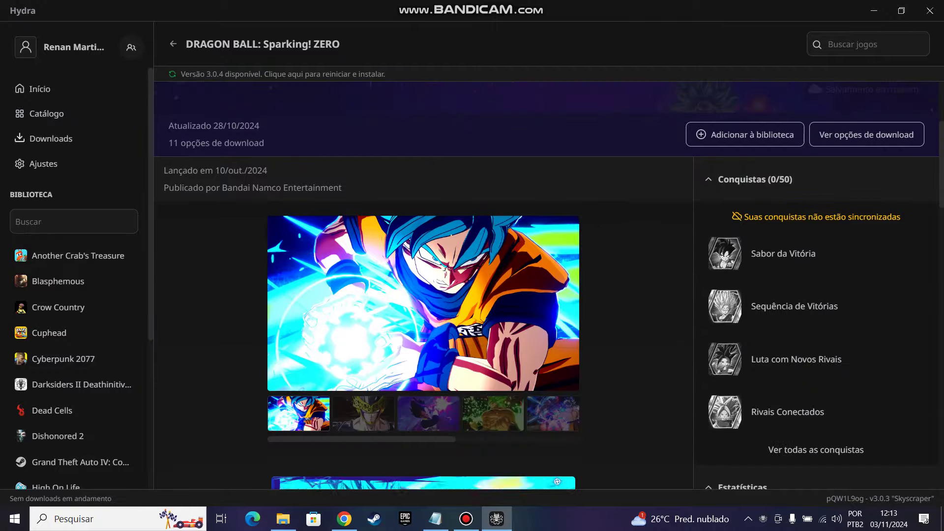
scroll(545, 285, down, 3)
scroll(546, 285, up, 4)
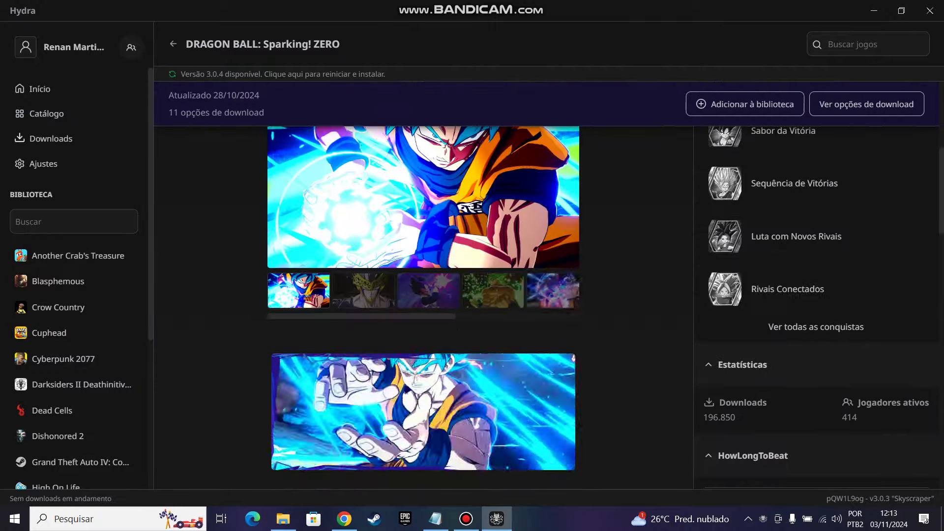
scroll(545, 285, up, 1)
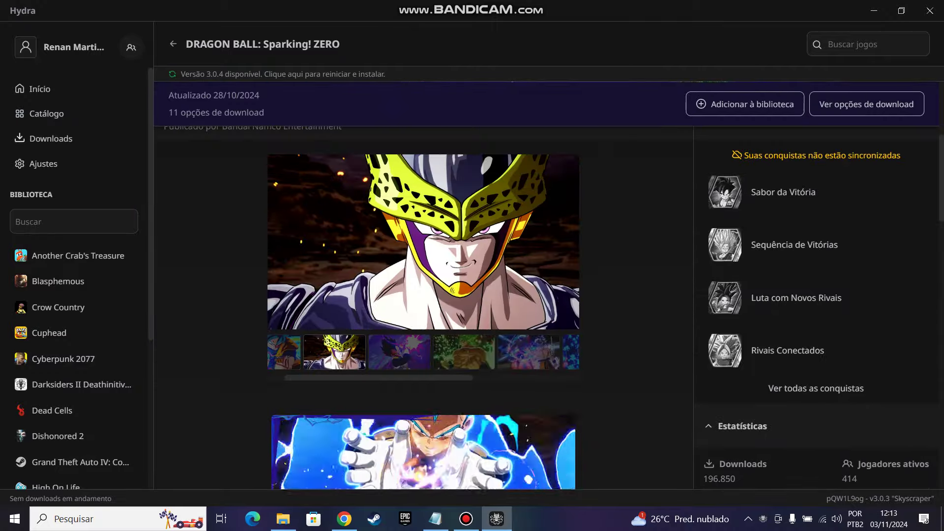
scroll(546, 286, down, 5)
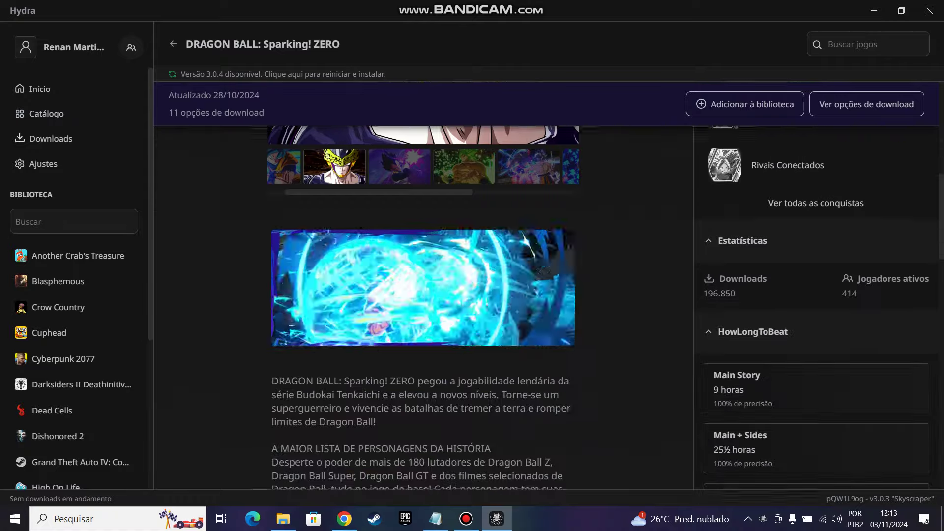
scroll(546, 286, down, 5)
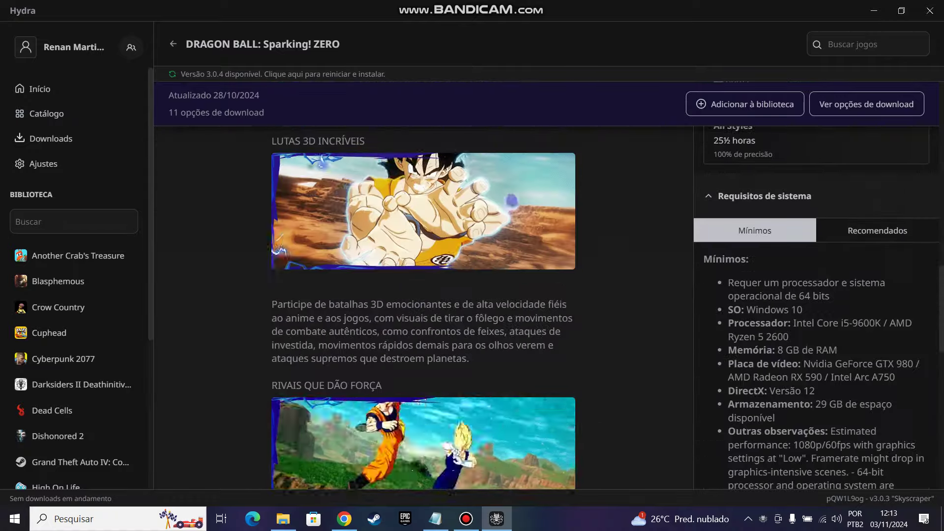
scroll(546, 285, down, 2)
scroll(546, 285, down, 4)
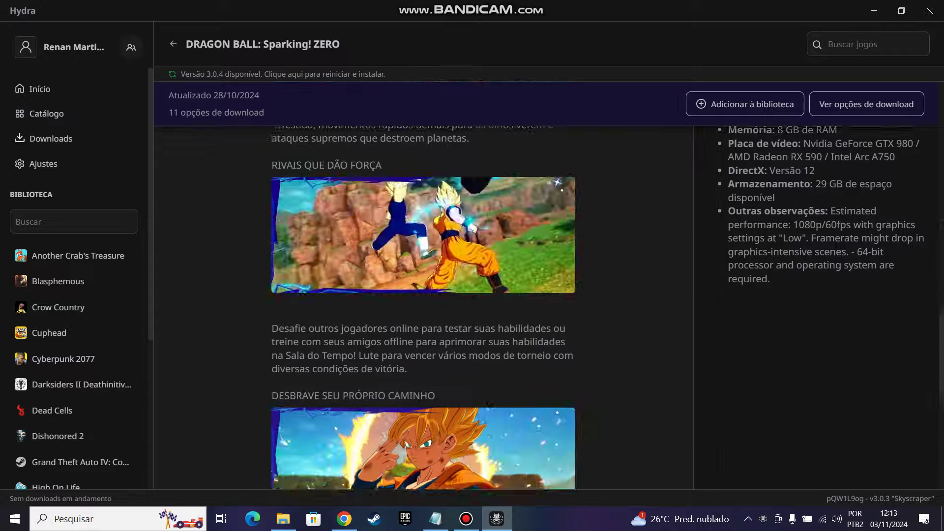
scroll(546, 285, down, 4)
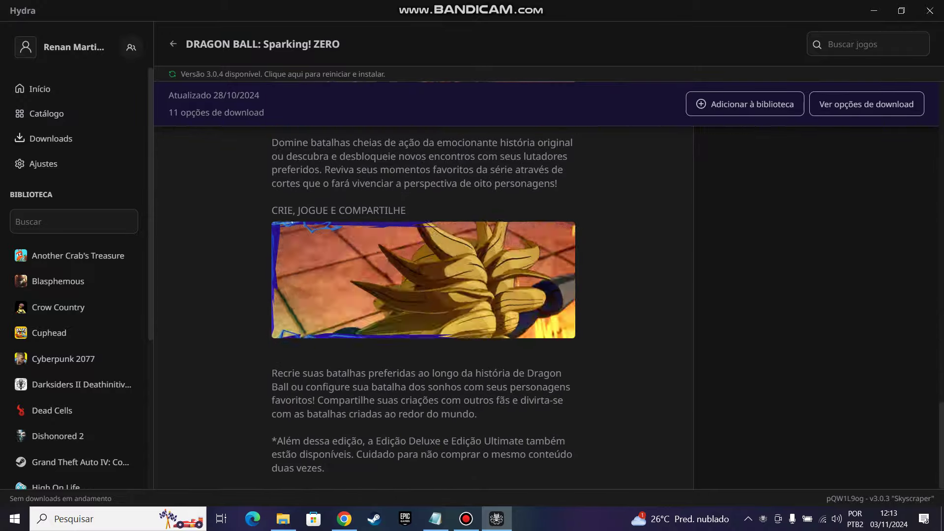
scroll(546, 285, up, 15)
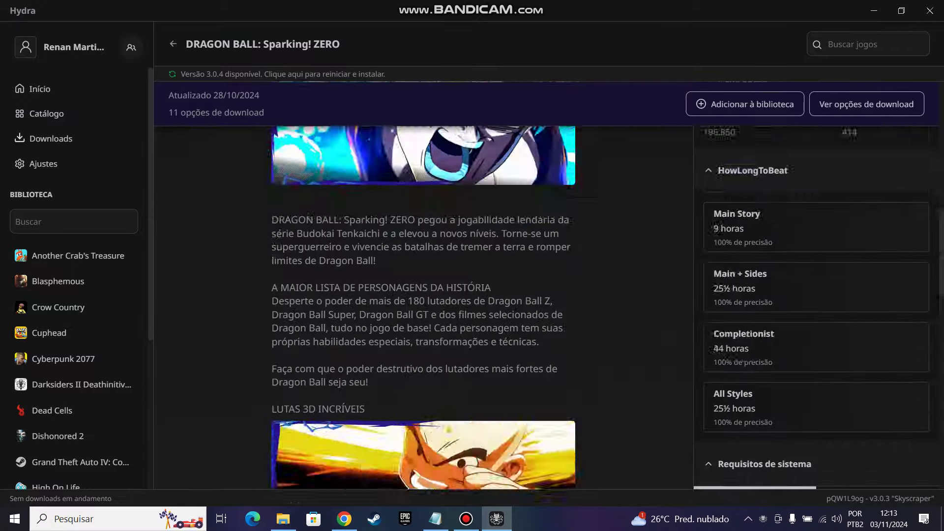
scroll(545, 286, up, 3)
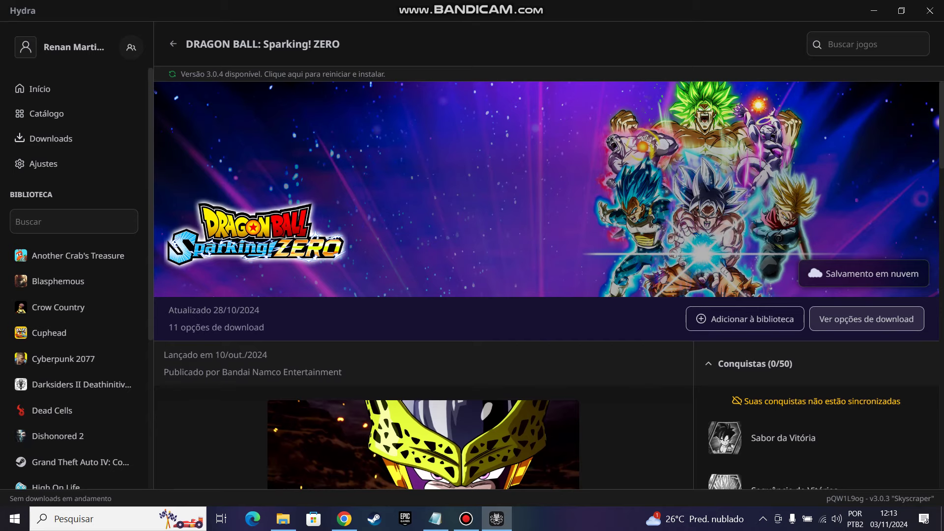
Review the available download options for DRAGON BALL: Sparking! ZERO and dismiss the download settings without starting a download.
click(866, 319)
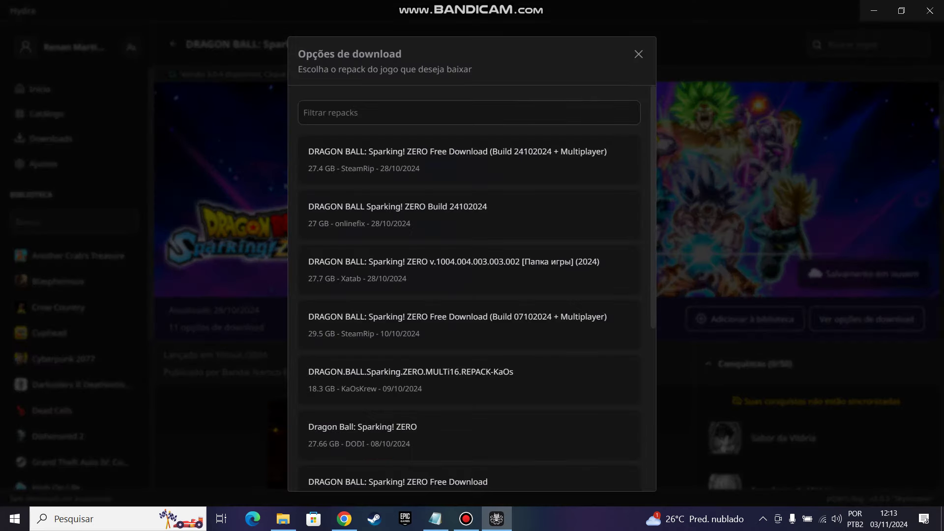
scroll(470, 288, down, 5)
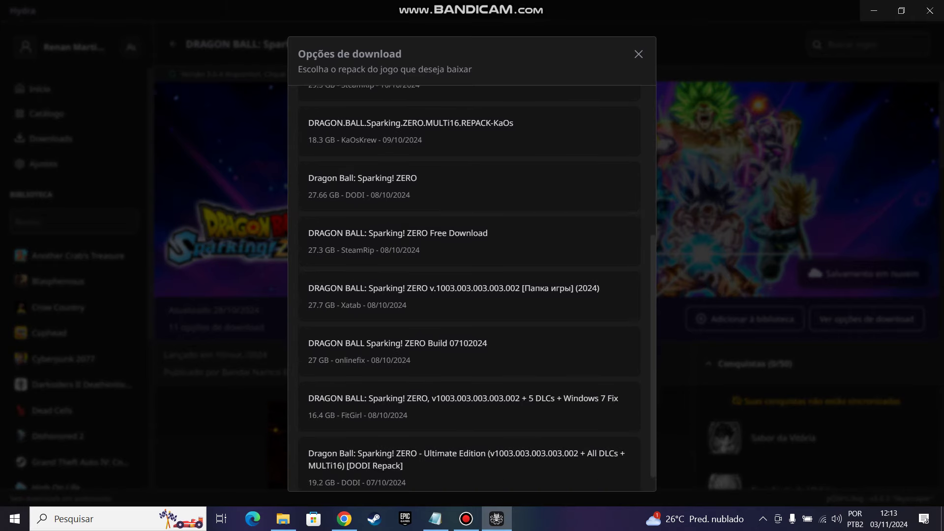
scroll(469, 288, up, 5)
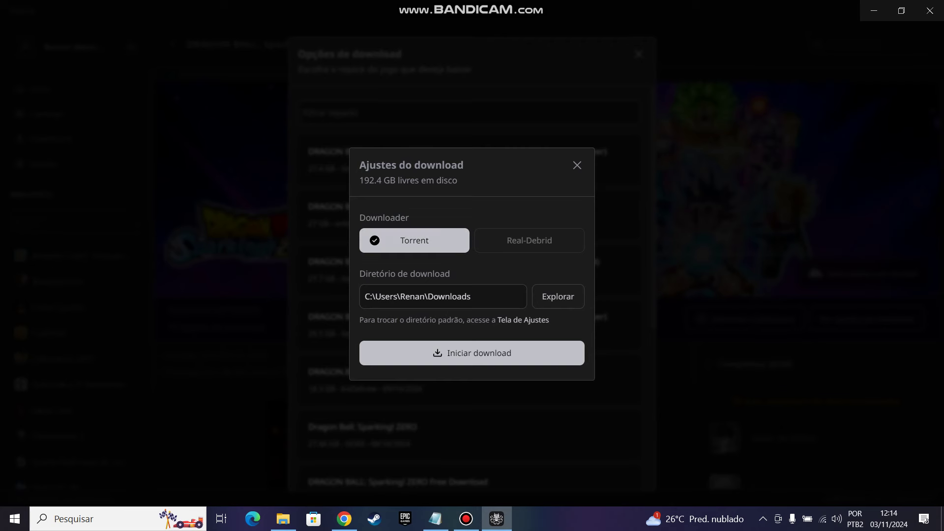
key(Escape)
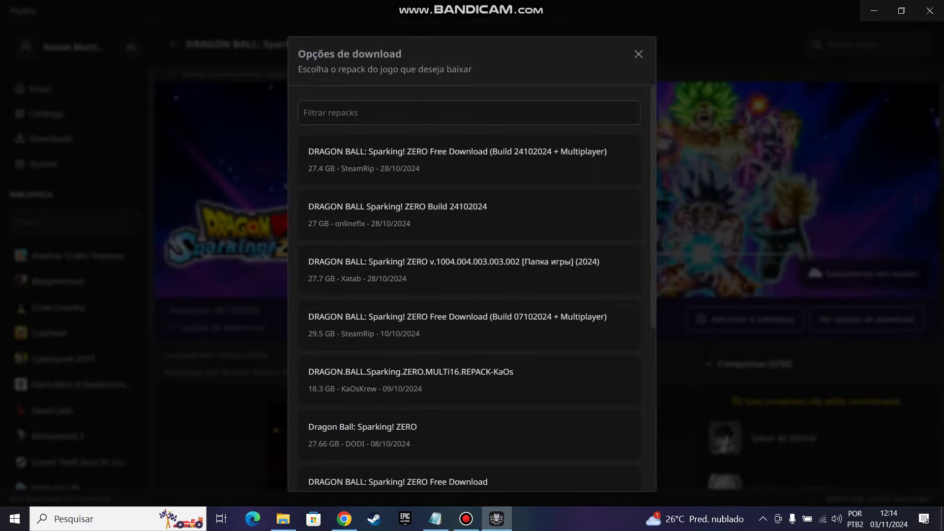
Look through the full repack list for DRAGON BALL: Sparking! ZERO and close the download options.
scroll(469, 295, down, 5)
scroll(470, 295, up, 5)
key(Escape)
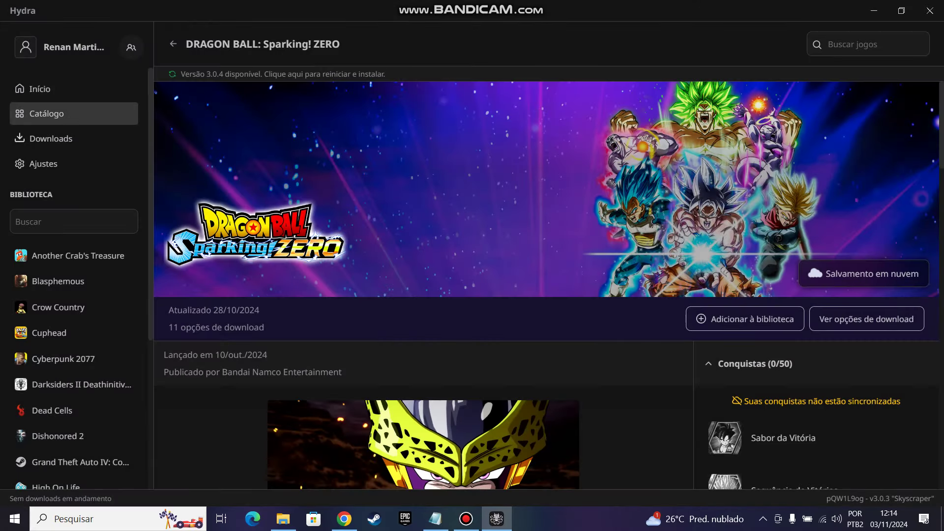
Open the ELDEN RING page from the game catalog and look over its contents.
click(47, 113)
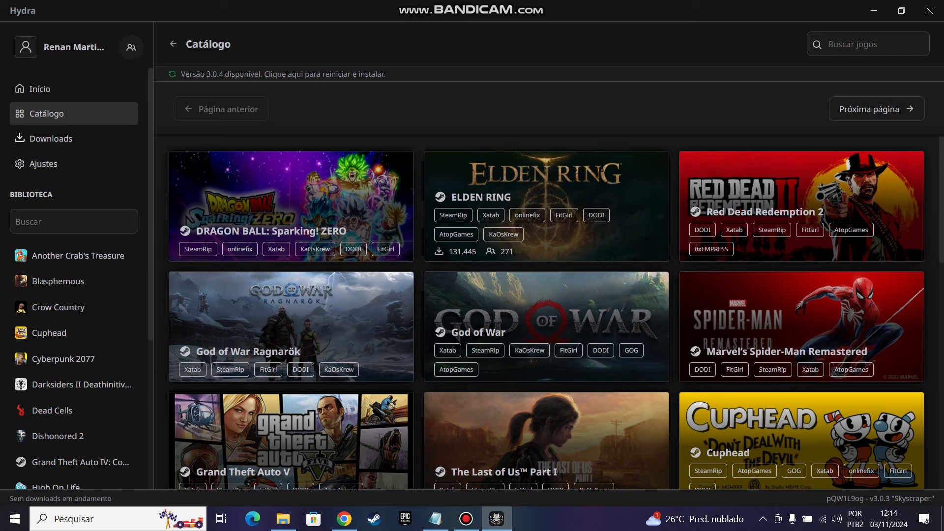
click(546, 207)
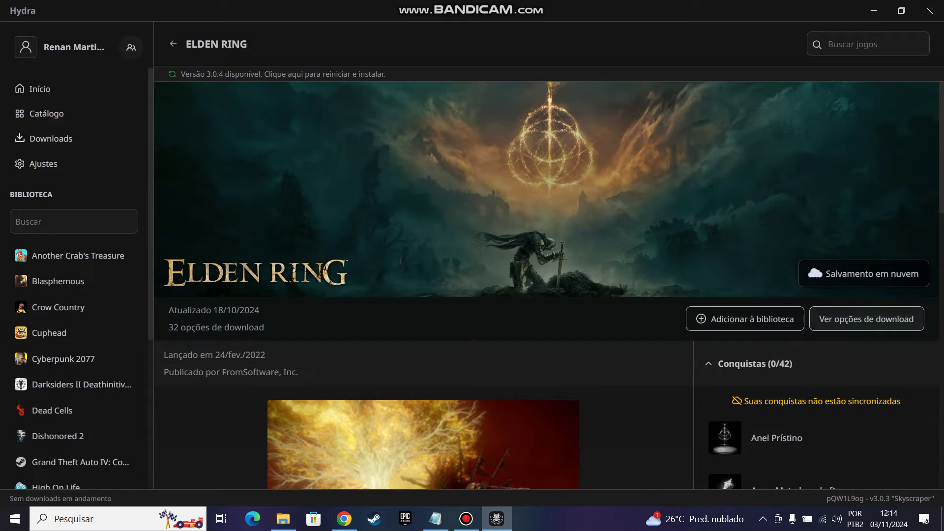
scroll(546, 344, down, 1)
scroll(545, 285, down, 3)
scroll(546, 285, up, 4)
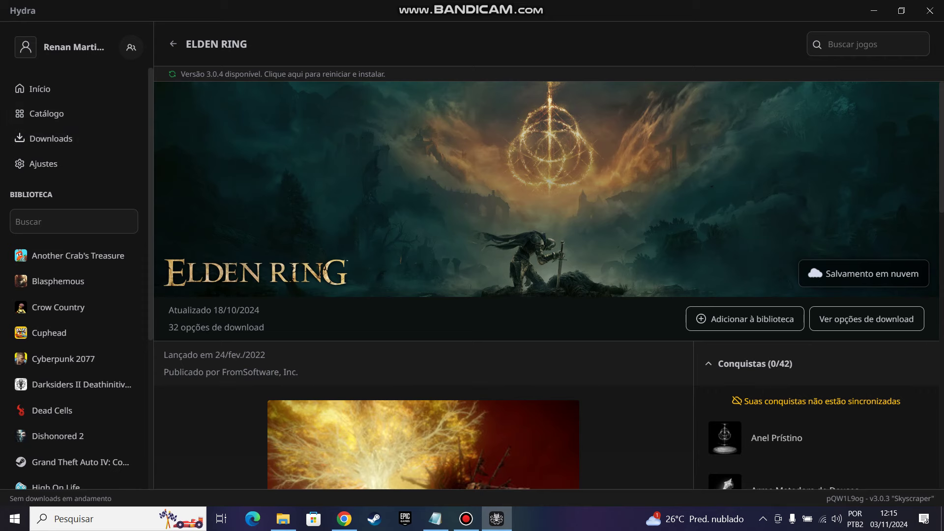
click(435, 519)
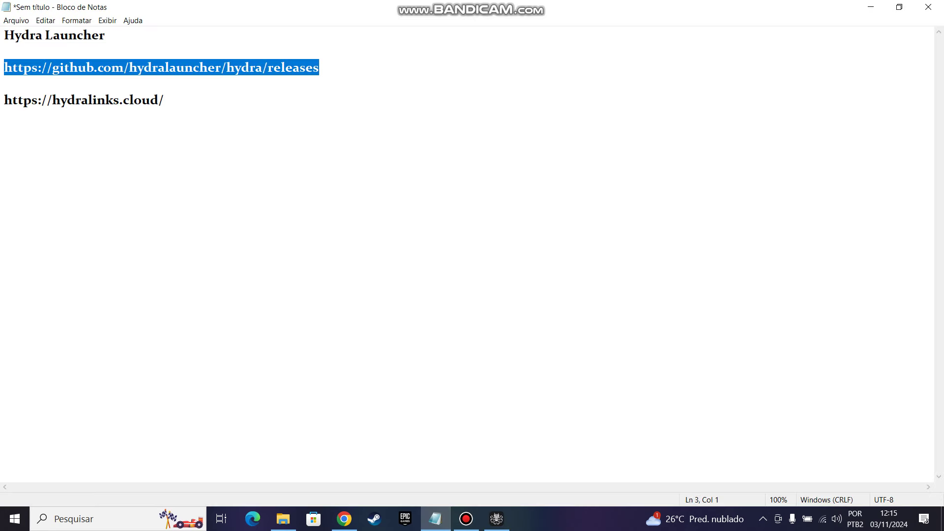
key(Down)
key(Down)
key(shift+End)
key(ctrl+c)
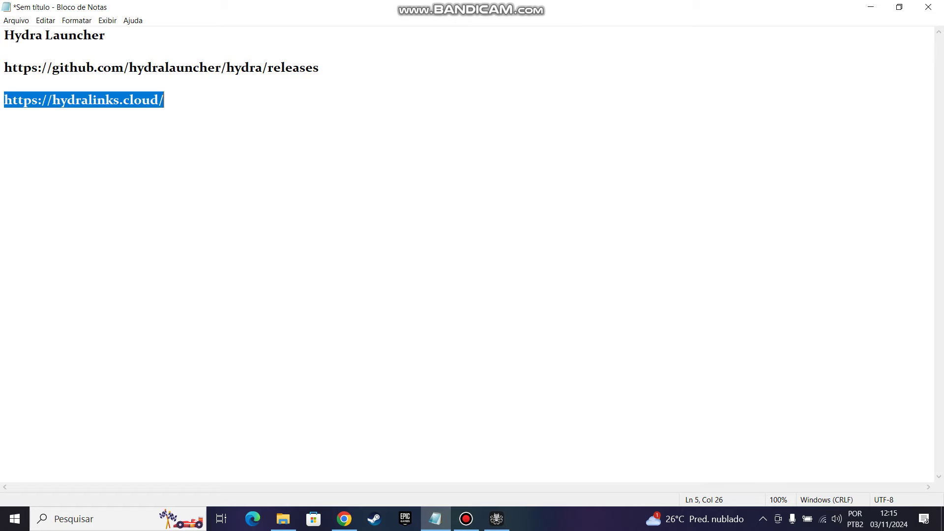
Switch to Chrome, load the copied hydralinks.cloud address in a new tab, and dismiss the translation prompt.
click(344, 519)
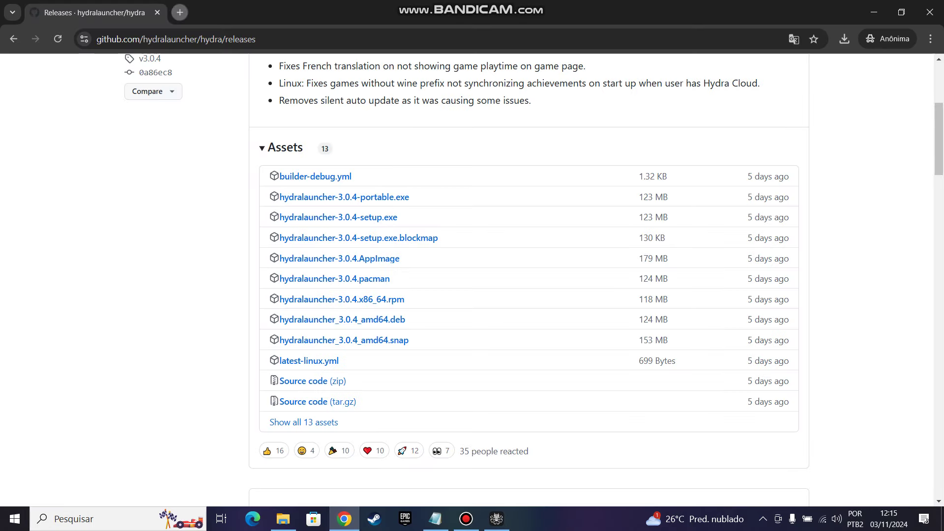
key(ctrl+t)
key(ctrl+v)
key(Return)
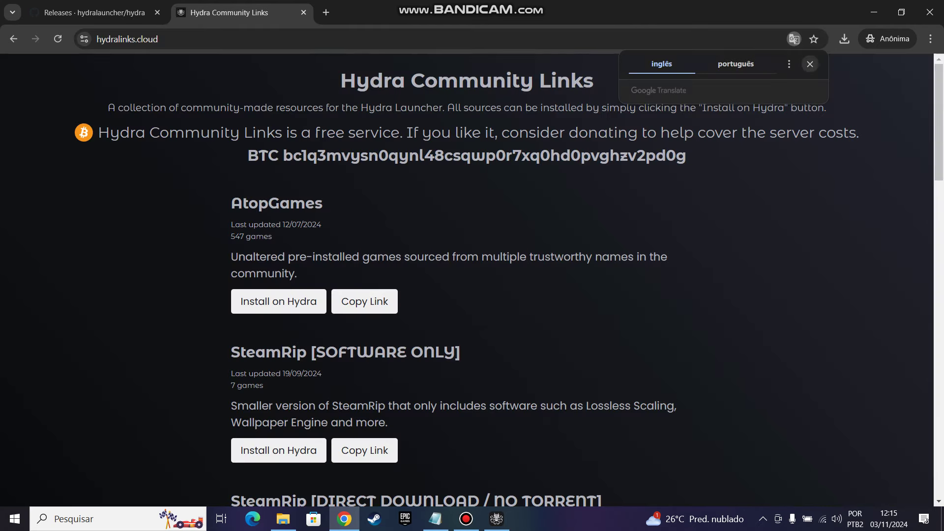
click(809, 64)
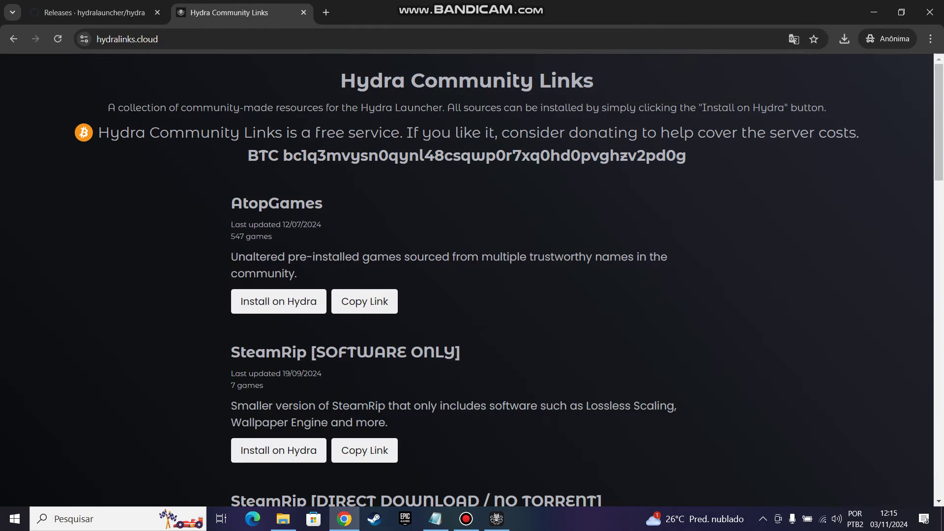
Browse the community download sources on Hydra Community Links and copy the AtopGames source link.
scroll(504, 285, down, 3)
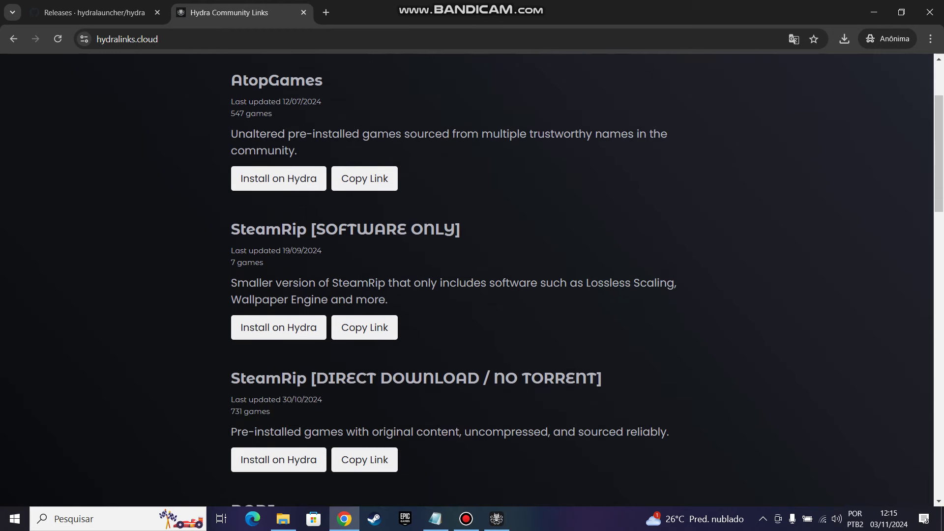
scroll(453, 280, down, 4)
scroll(453, 280, up, 5)
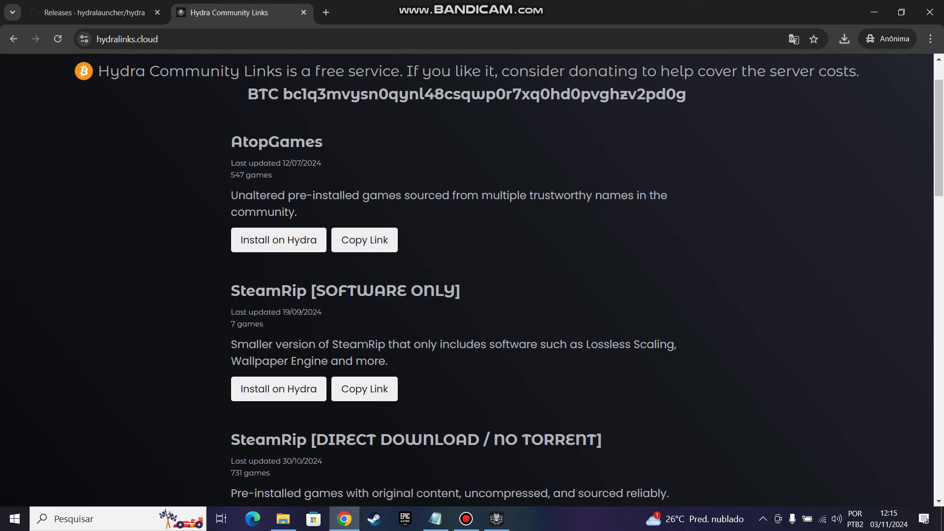
click(365, 240)
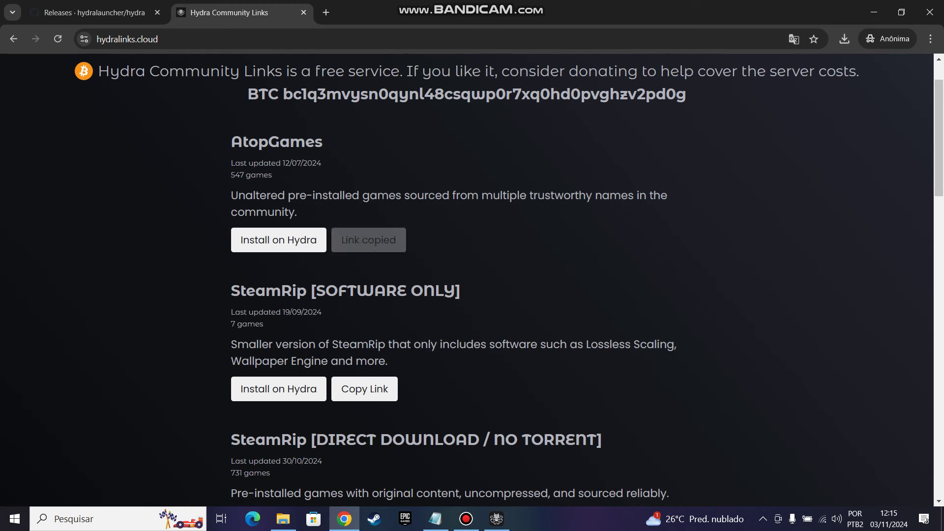
Switch back to Hydra and show the download sources (Fontes de download) in its settings.
click(496, 519)
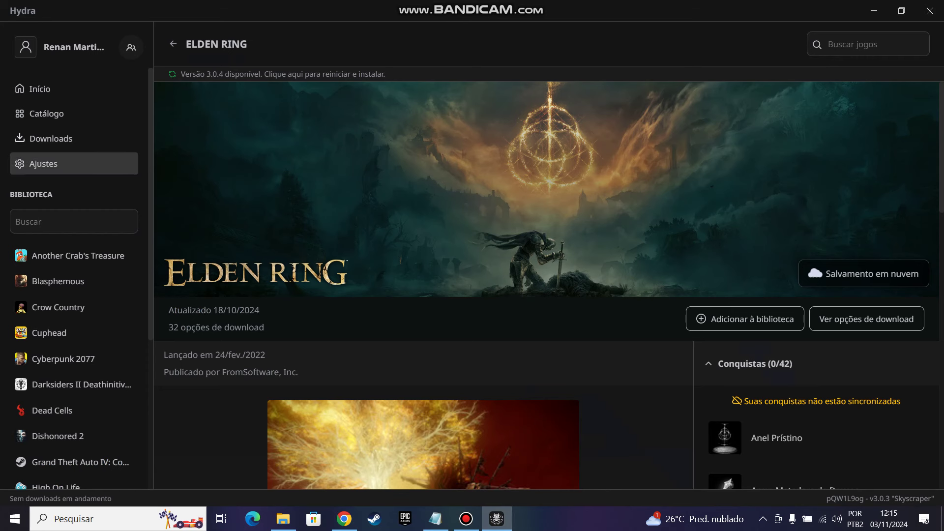
click(43, 163)
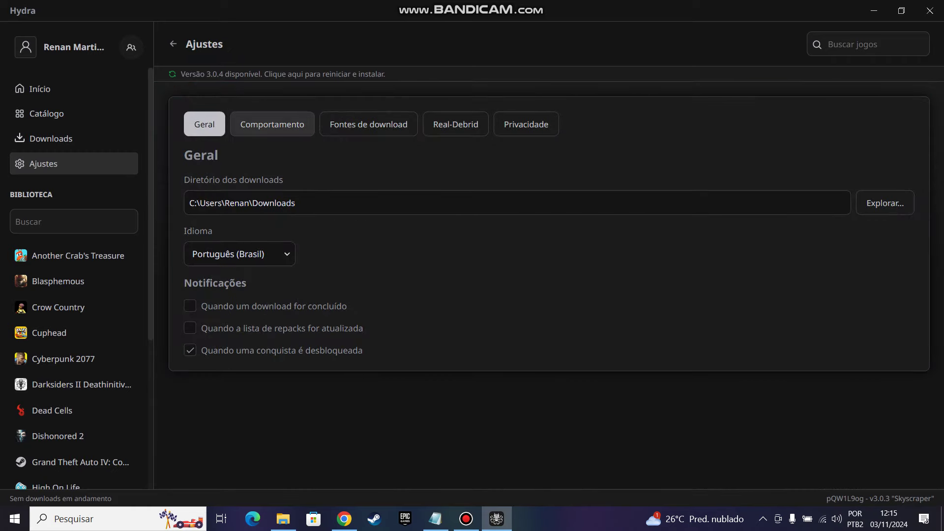
click(368, 124)
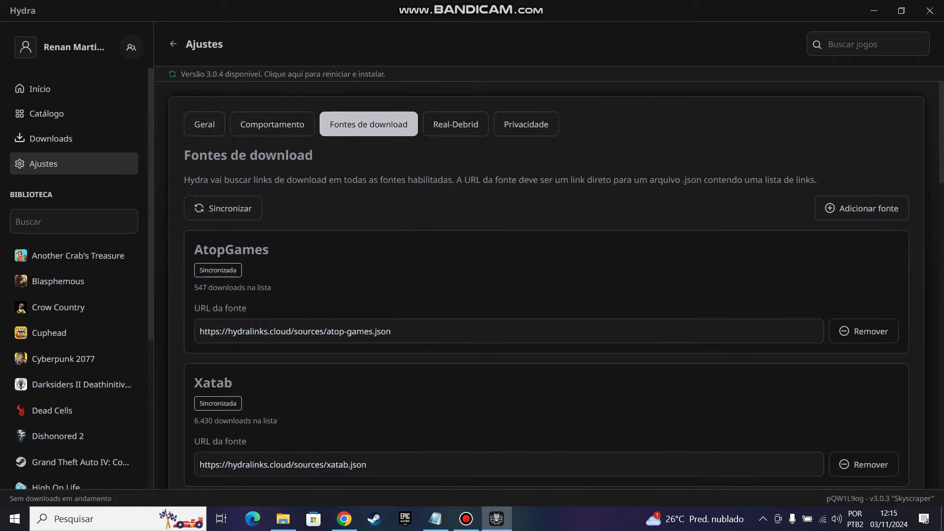
click(861, 207)
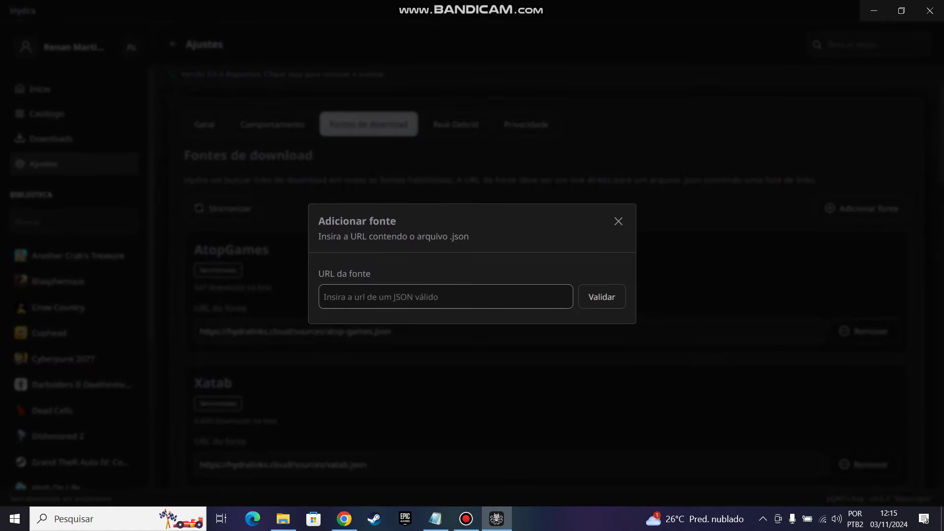
key(ctrl+v)
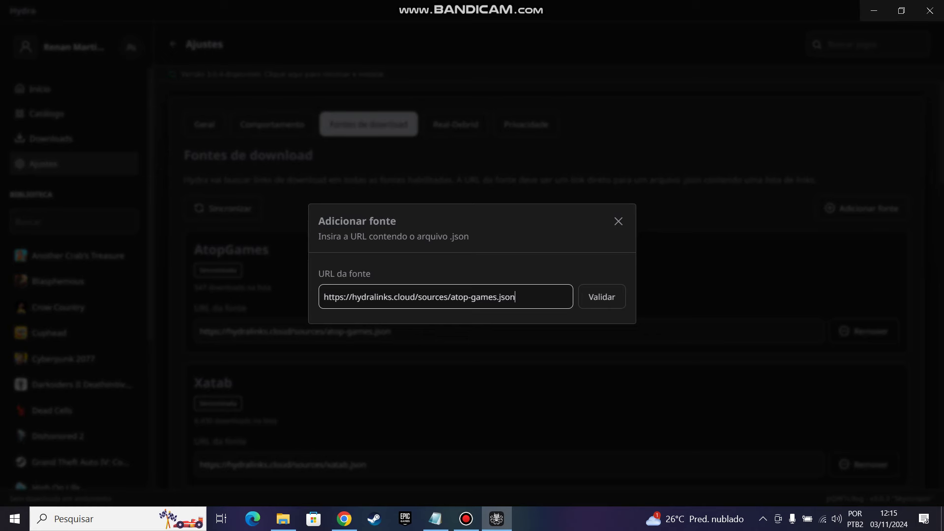
key(Tab)
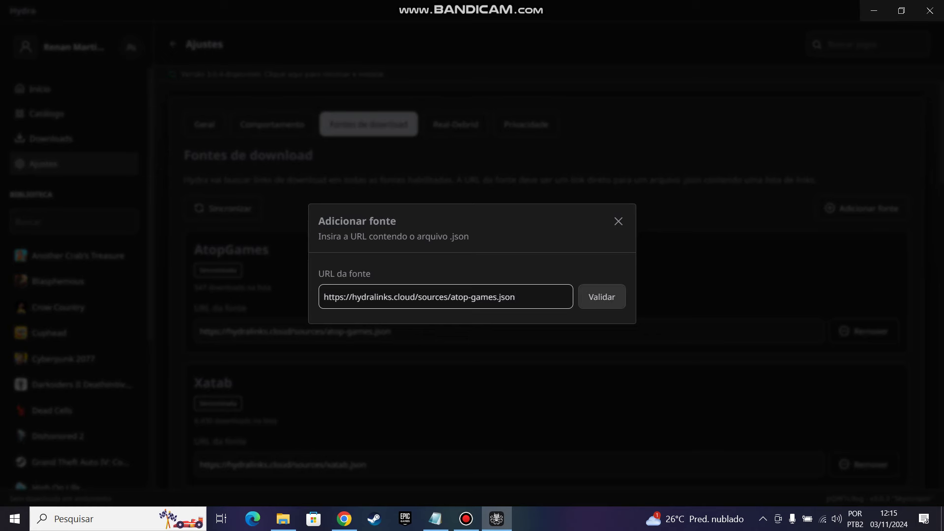
key(Return)
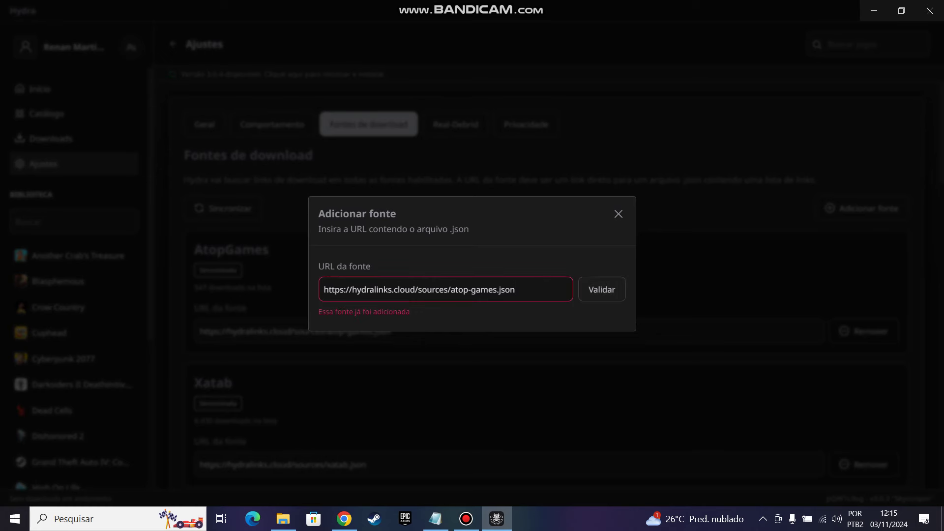
key(Escape)
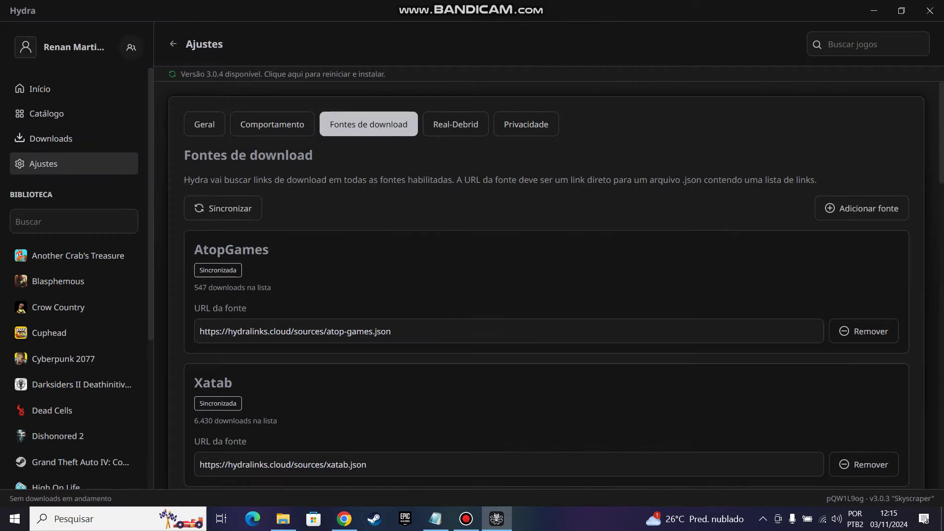
click(864, 331)
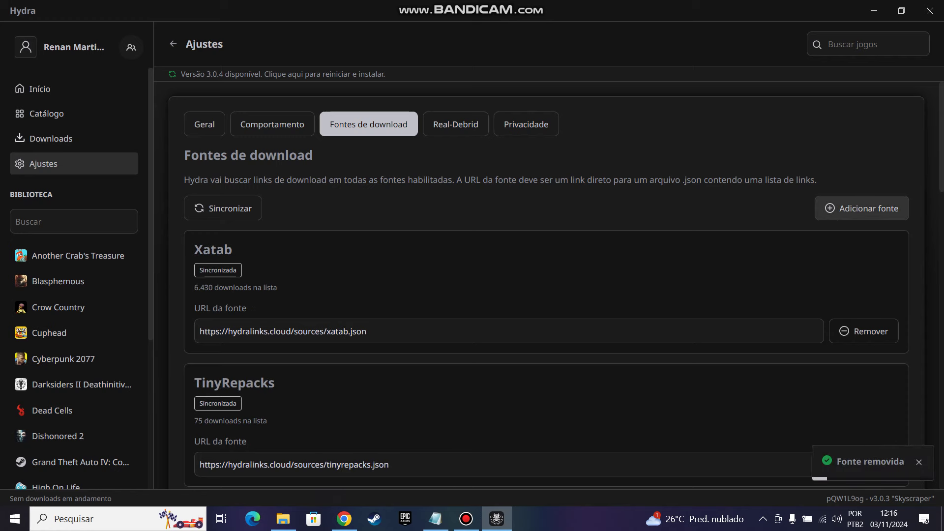
click(862, 208)
key(ctrl+v)
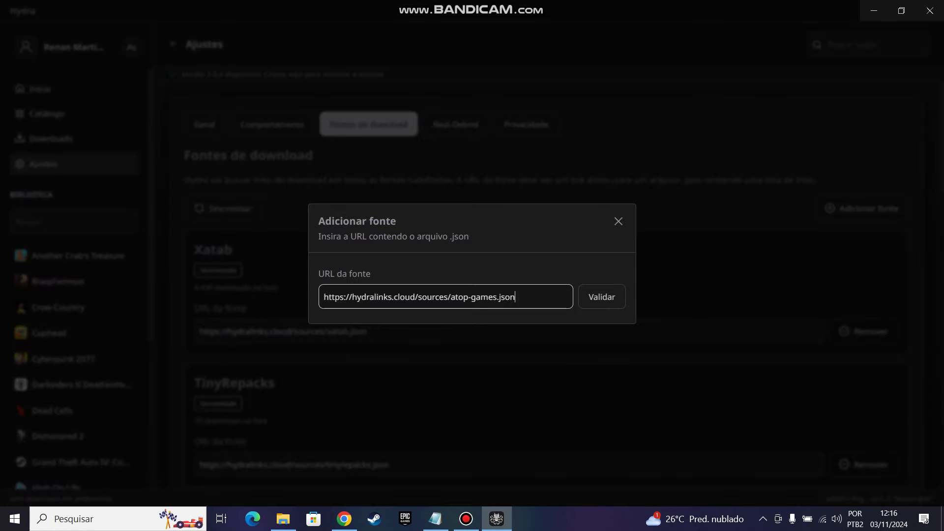
key(Tab)
key(Return)
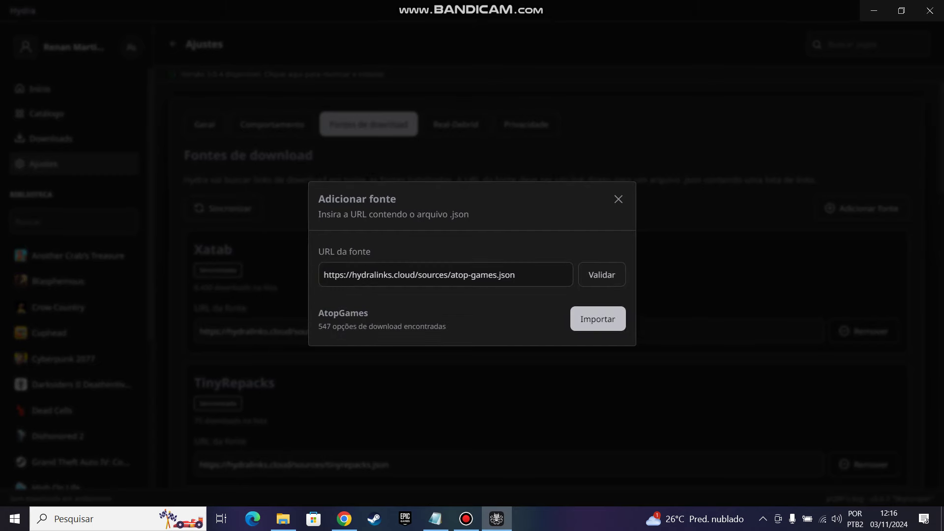